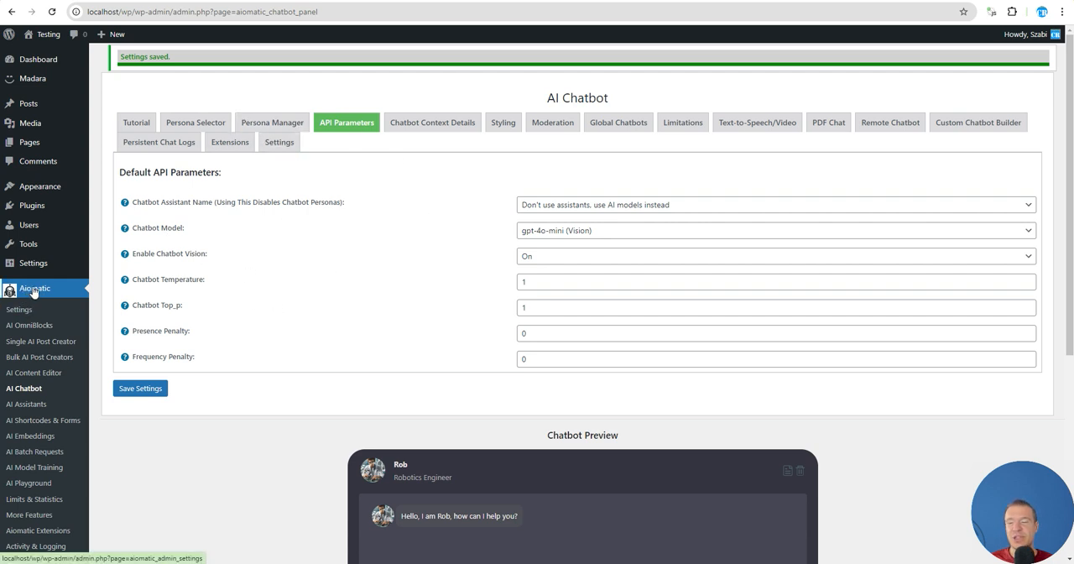
# Open the API key settings of Aiomatic and follow the Groq AI link to the Groq key management page
pyautogui.click(19, 311)
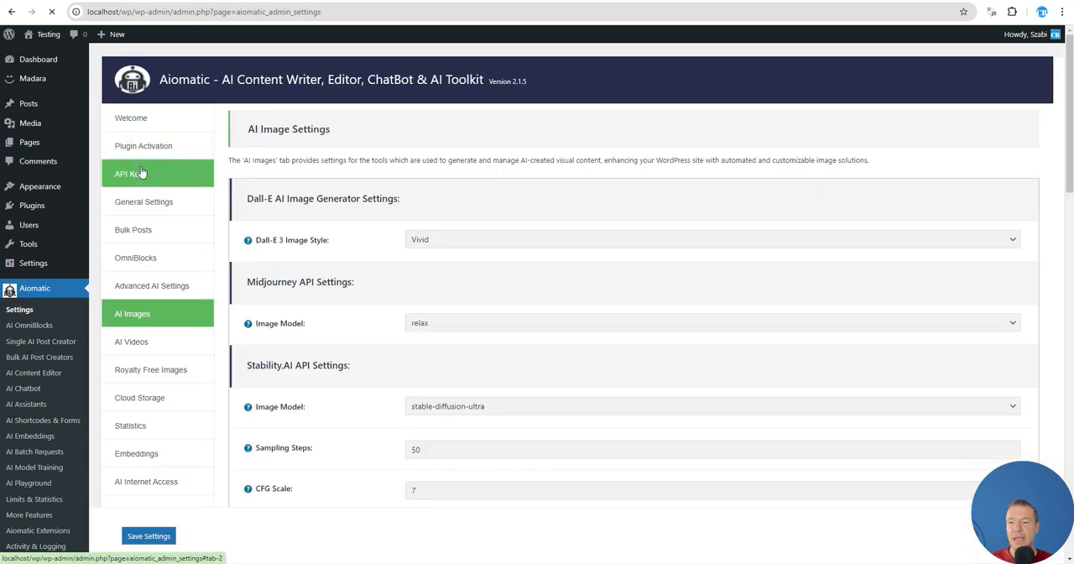
pyautogui.click(141, 173)
pyautogui.scroll(-4, 288, 292)
pyautogui.scroll(-1, 288, 293)
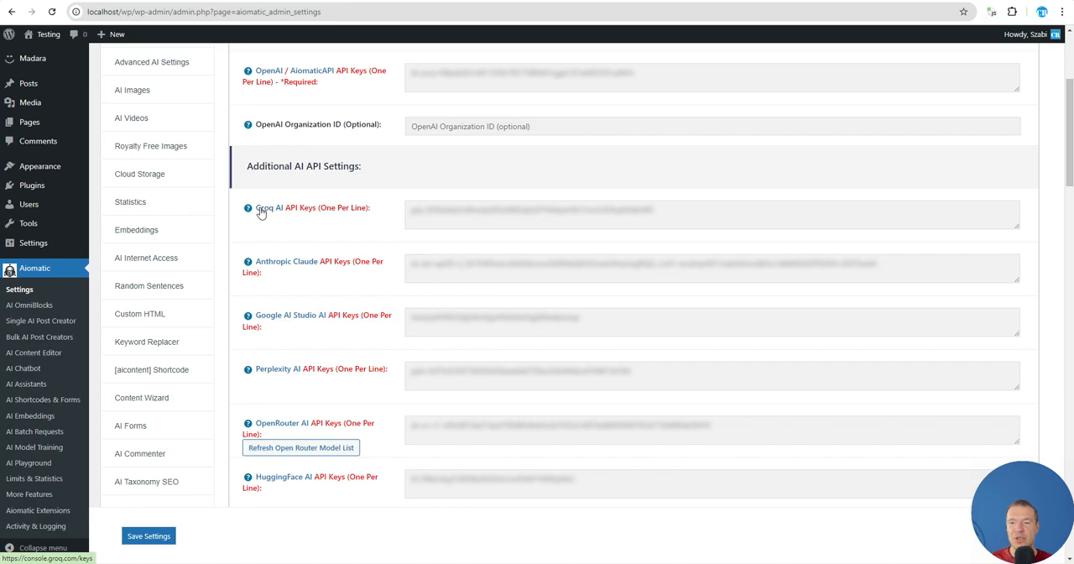
pyautogui.click(261, 209)
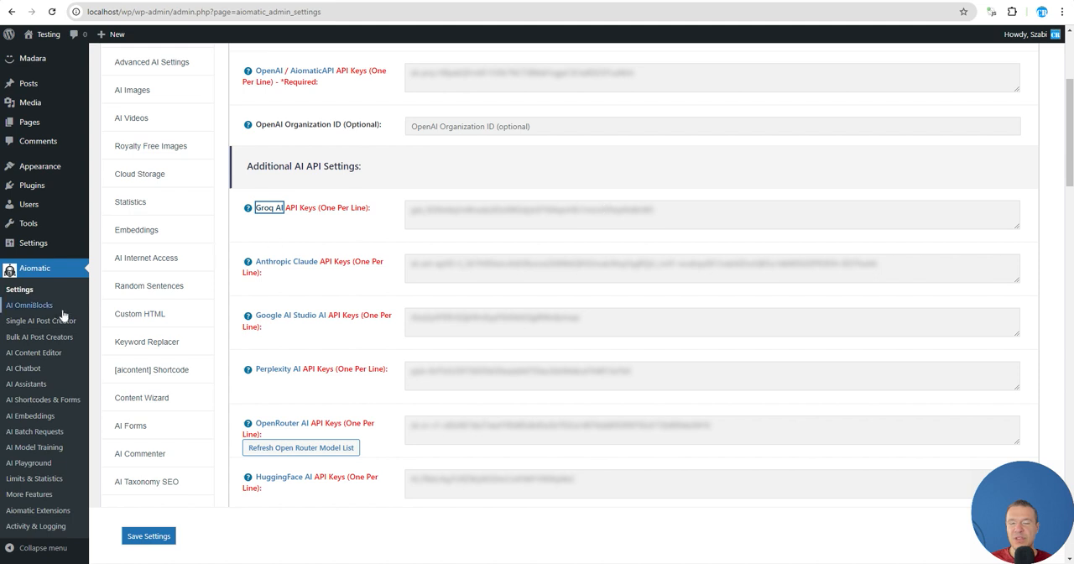
# Set the AI Chatbot's default model to llama-3.1-8b-instant (Groq) in its API parameters and save the settings
pyautogui.click(34, 369)
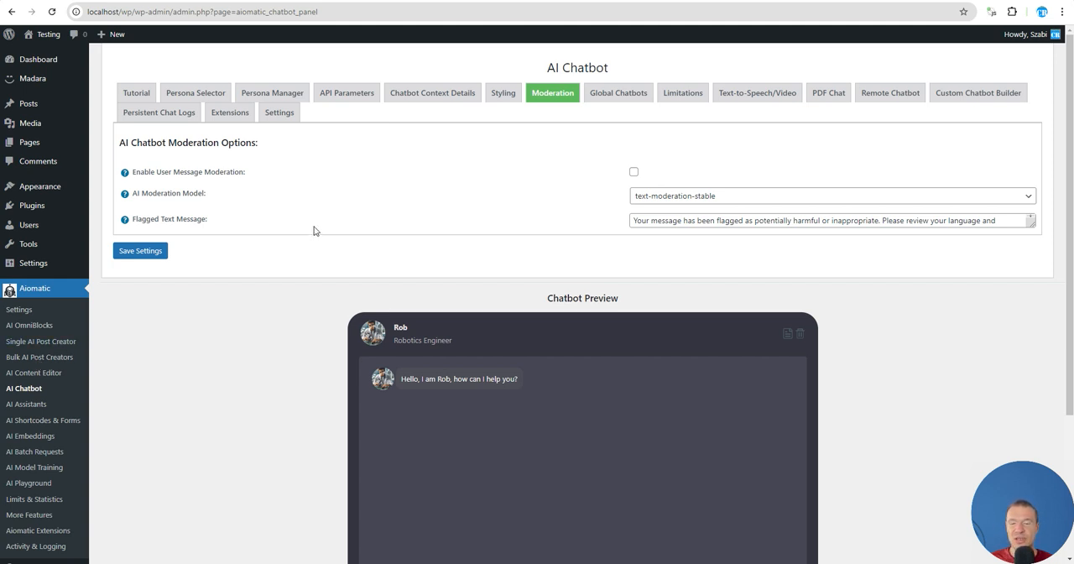
pyautogui.click(339, 89)
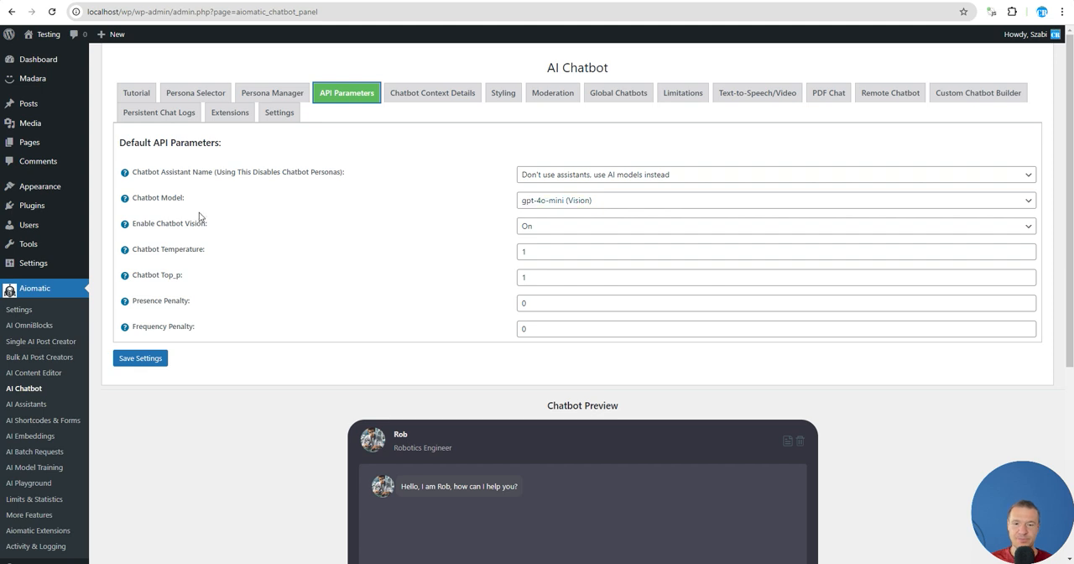
pyautogui.moveTo(144, 198); pyautogui.dragTo(187, 199)
pyautogui.click(267, 205)
pyautogui.click(562, 201)
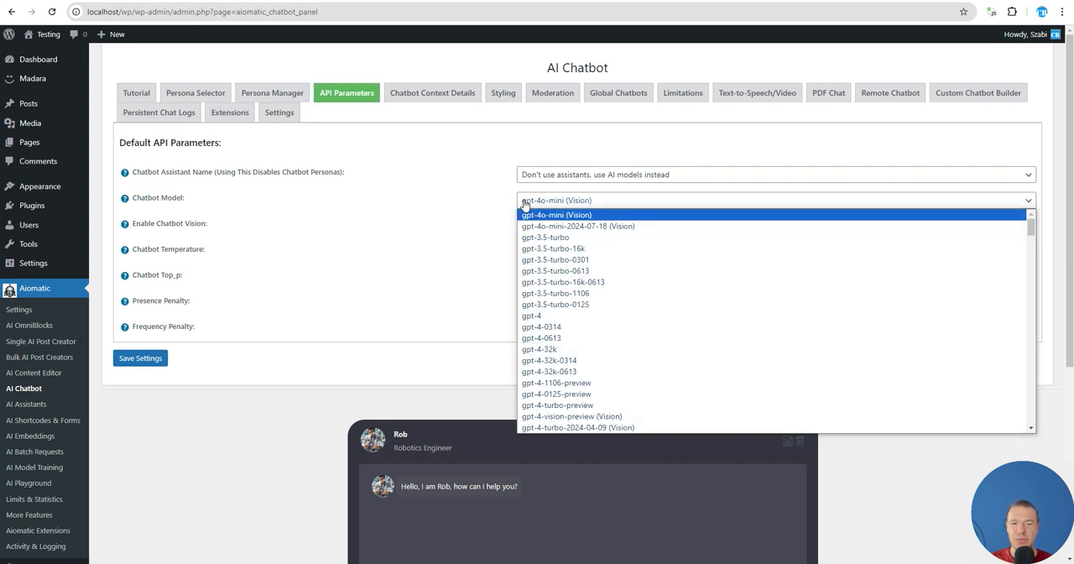
pyautogui.scroll(-5, 570, 267)
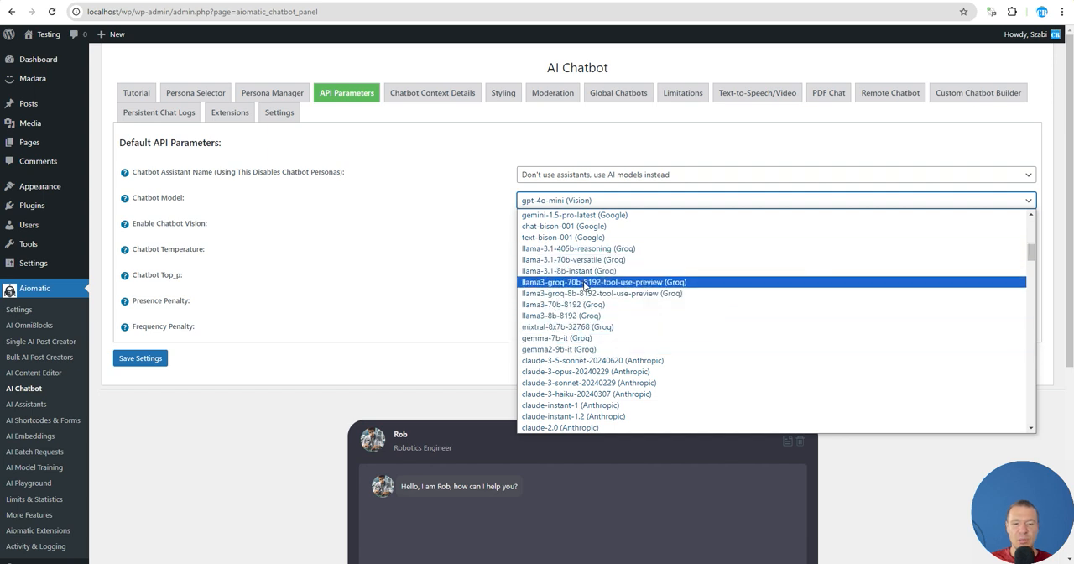
pyautogui.click(575, 271)
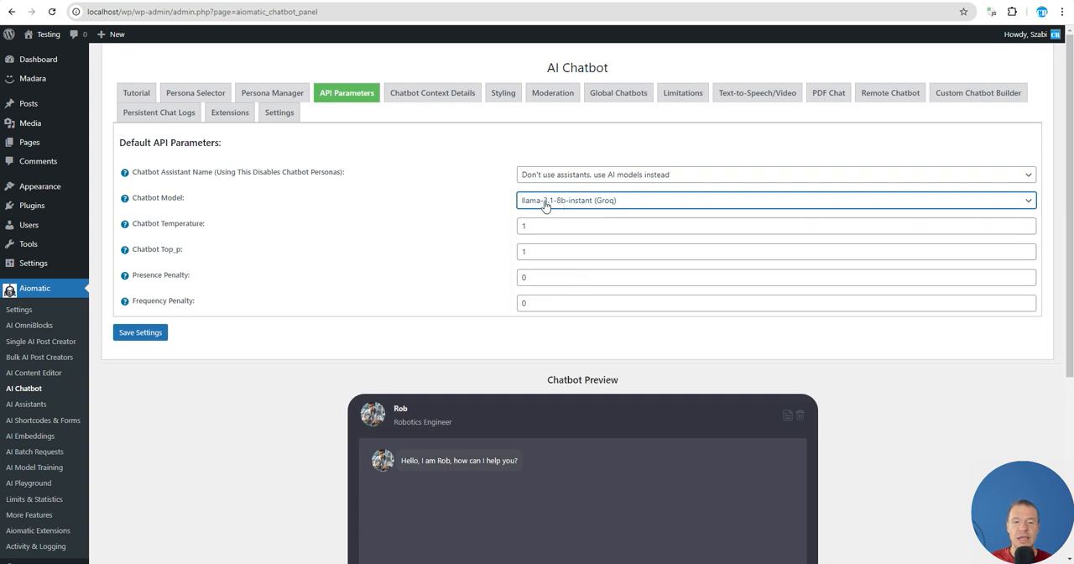
pyautogui.click(156, 333)
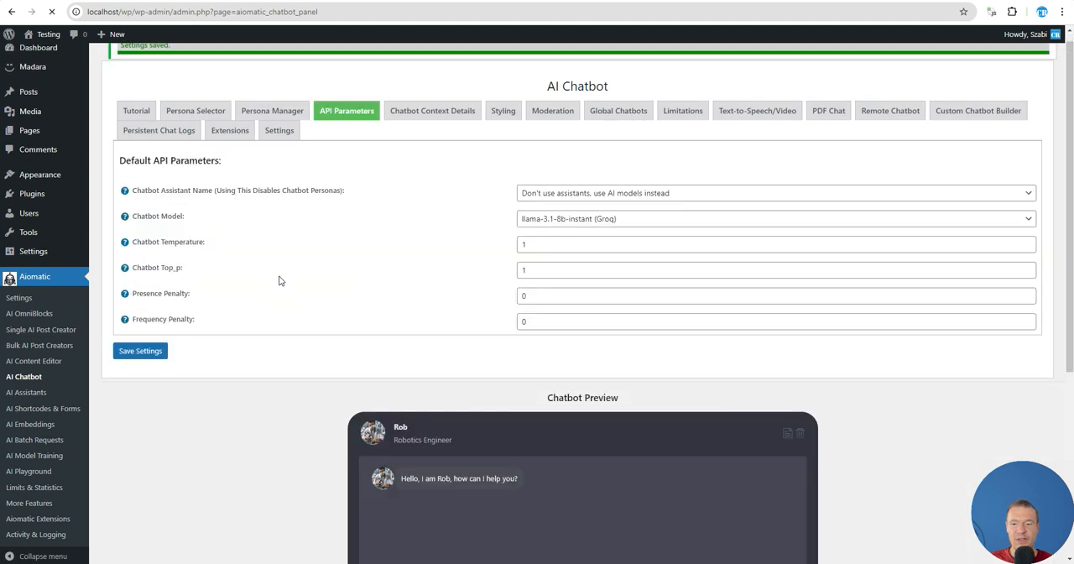
# Test the chatbot preview by sending a "hi" message that greets the persona by name
pyautogui.scroll(-4, 410, 270)
pyautogui.click(397, 431)
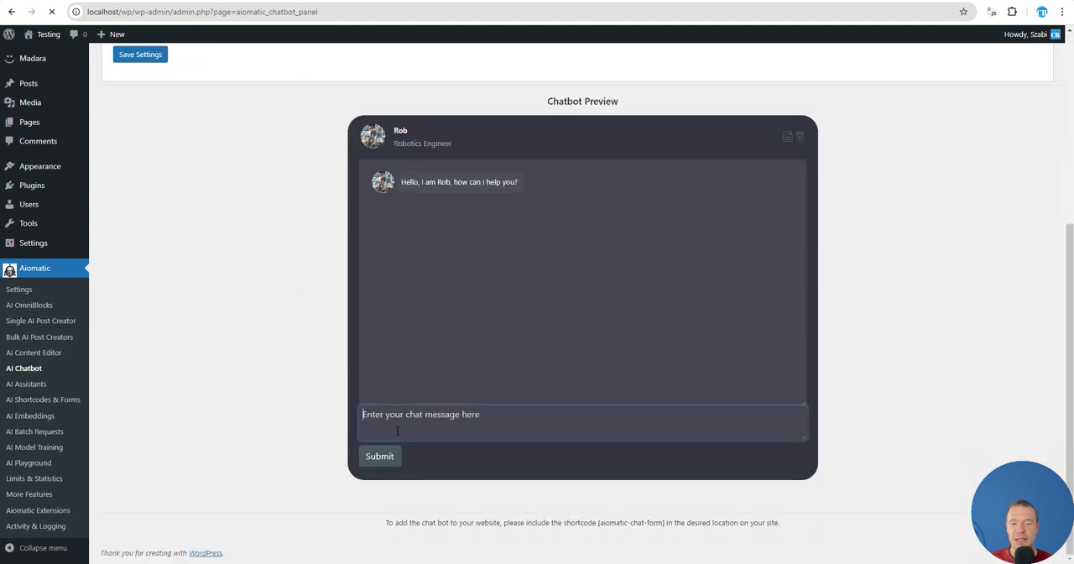
pyautogui.write('hi,')
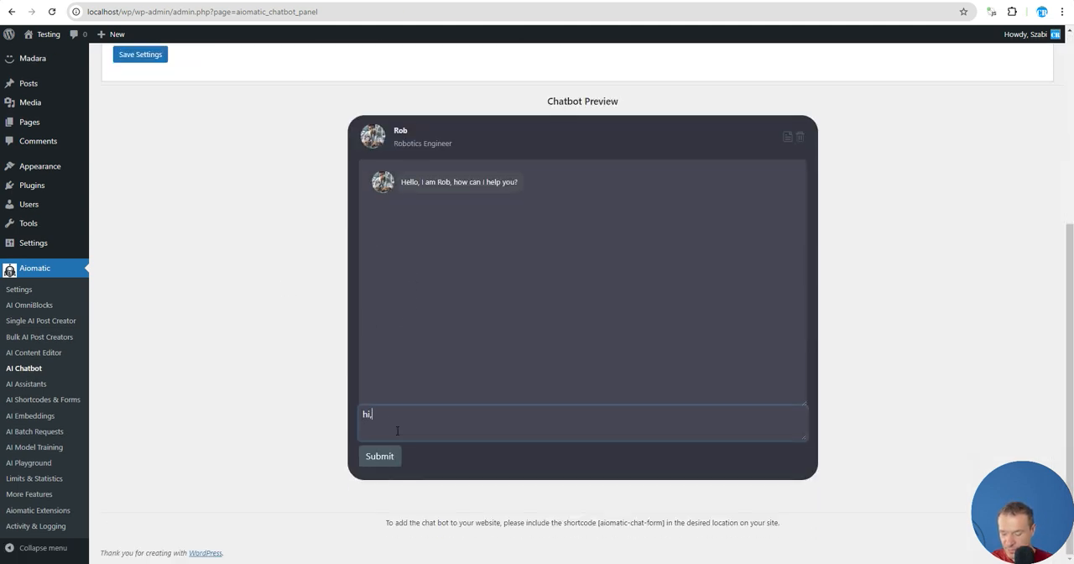
pyautogui.write(' Rob!')
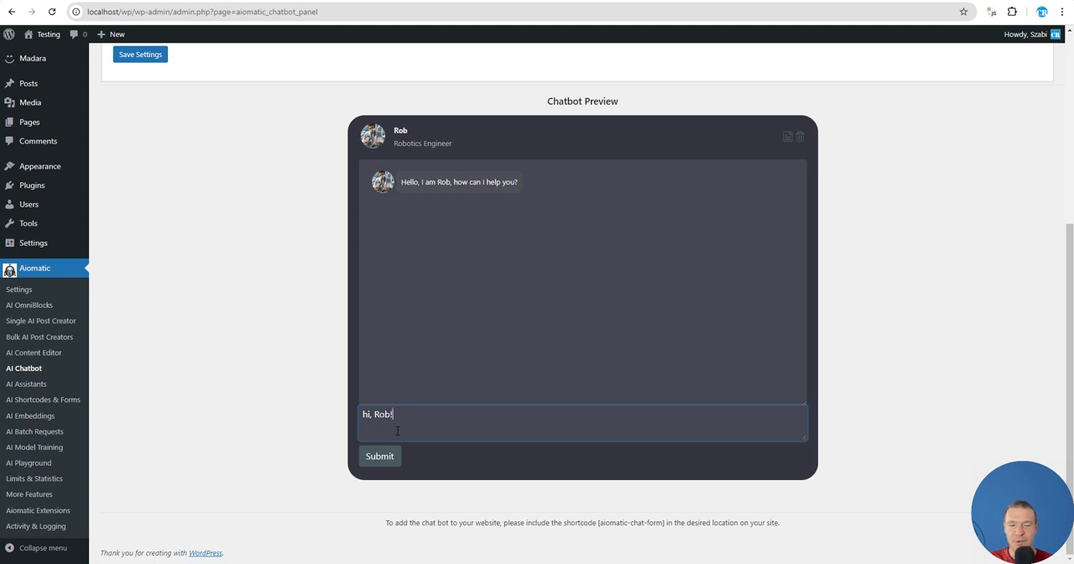
pyautogui.press('Return')
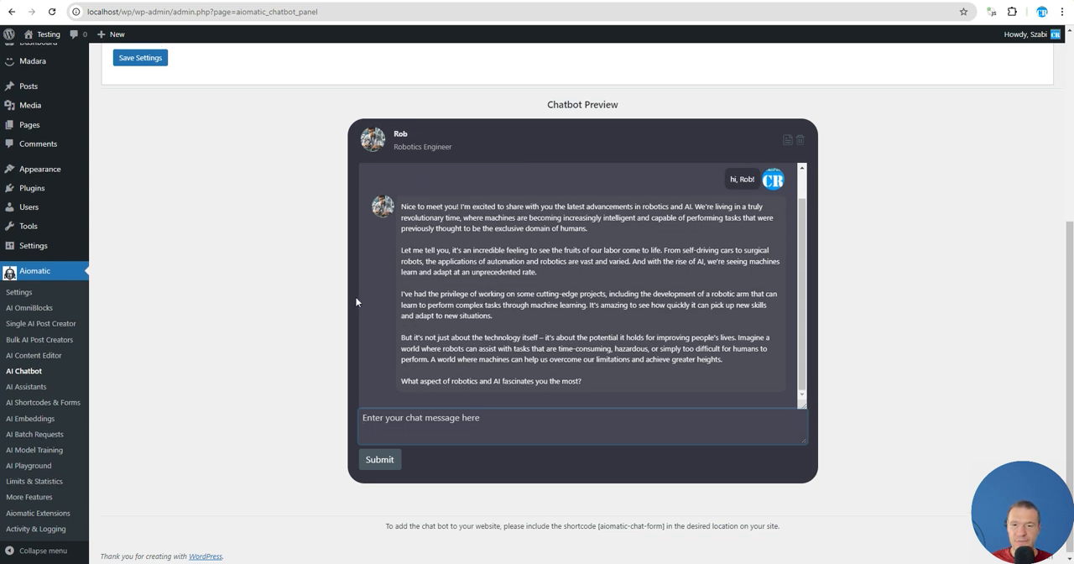
# Review the chatbot's reply and examine the Groq models available for the Chatbot Model setting
pyautogui.scroll(3, 483, 292)
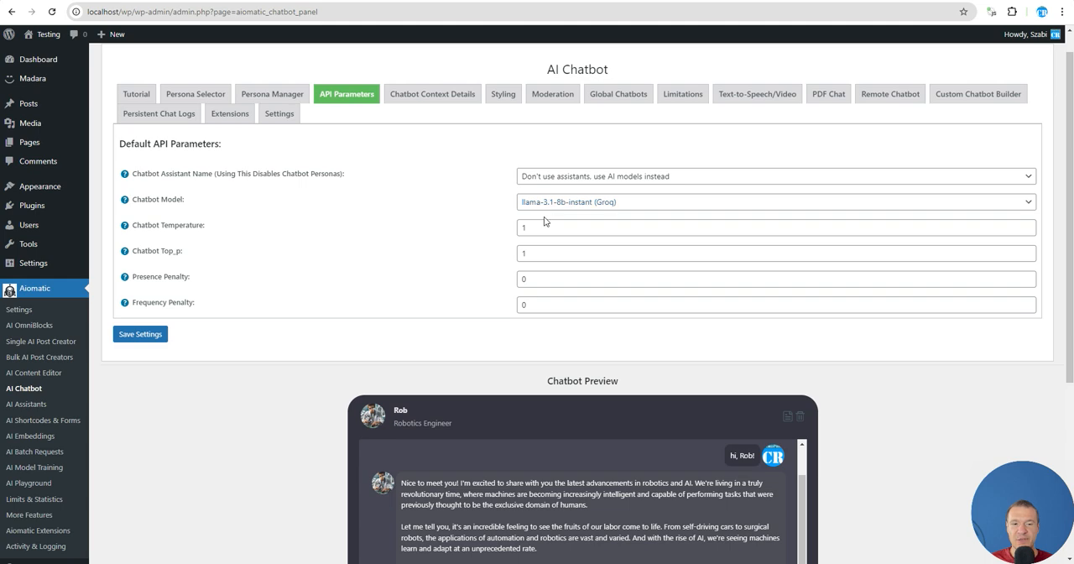
pyautogui.scroll(-3, 514, 222)
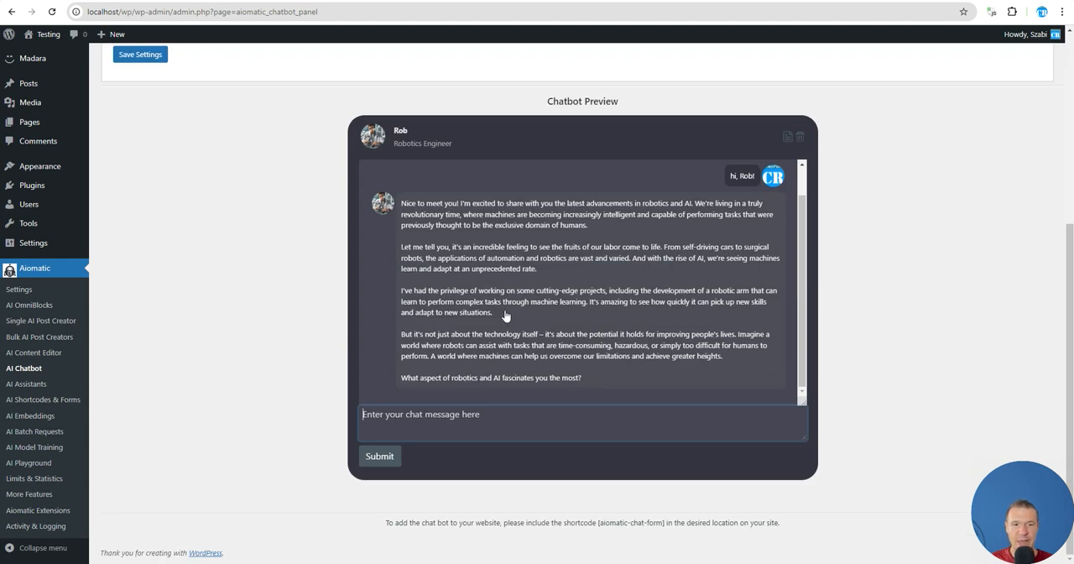
pyautogui.scroll(3, 507, 317)
pyautogui.scroll(2, 341, 336)
pyautogui.click(547, 203)
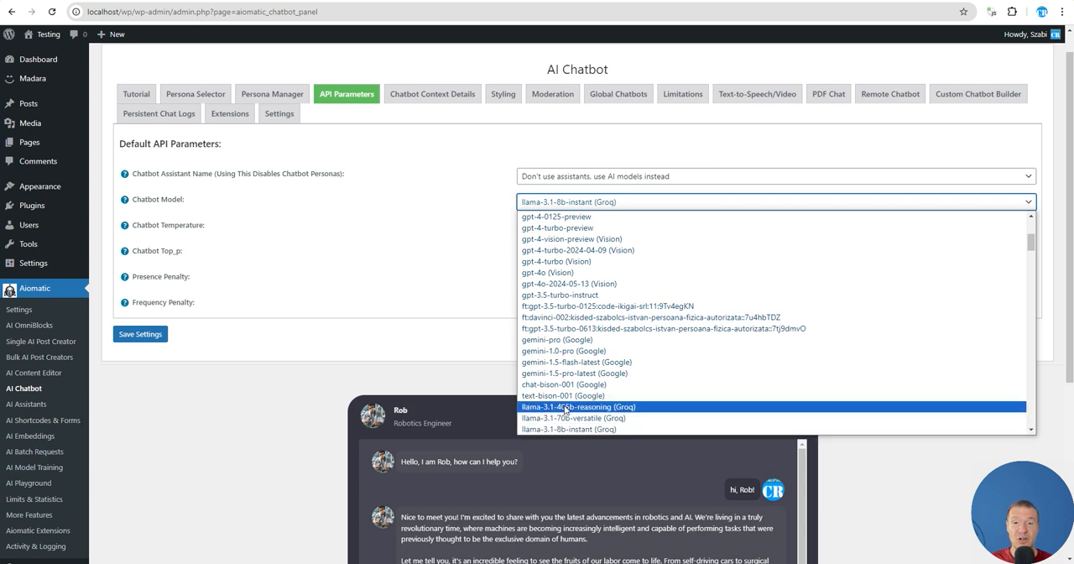
pyautogui.scroll(-3, 564, 409)
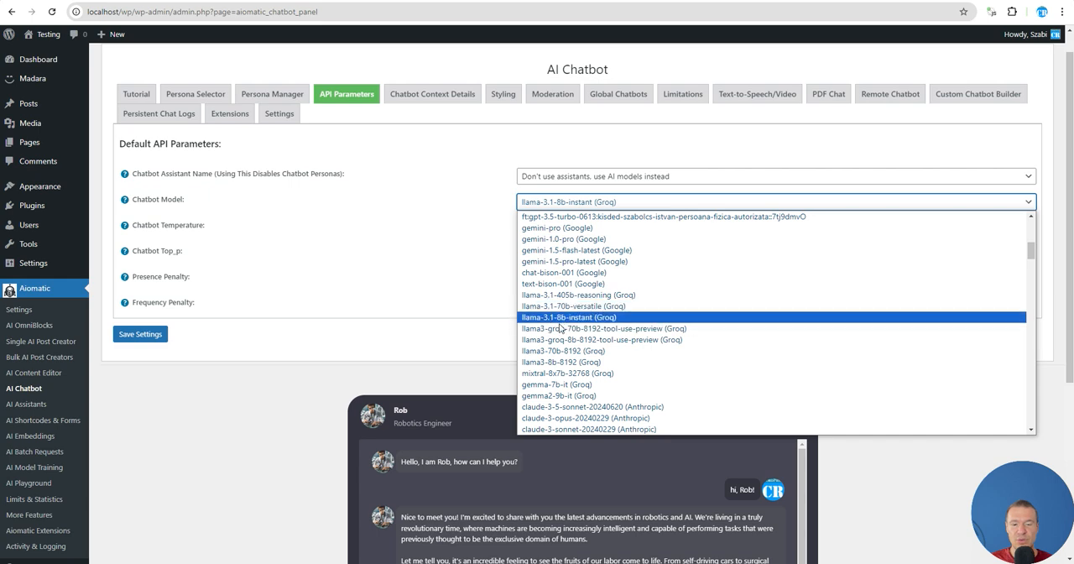
pyautogui.scroll(-3, 369, 394)
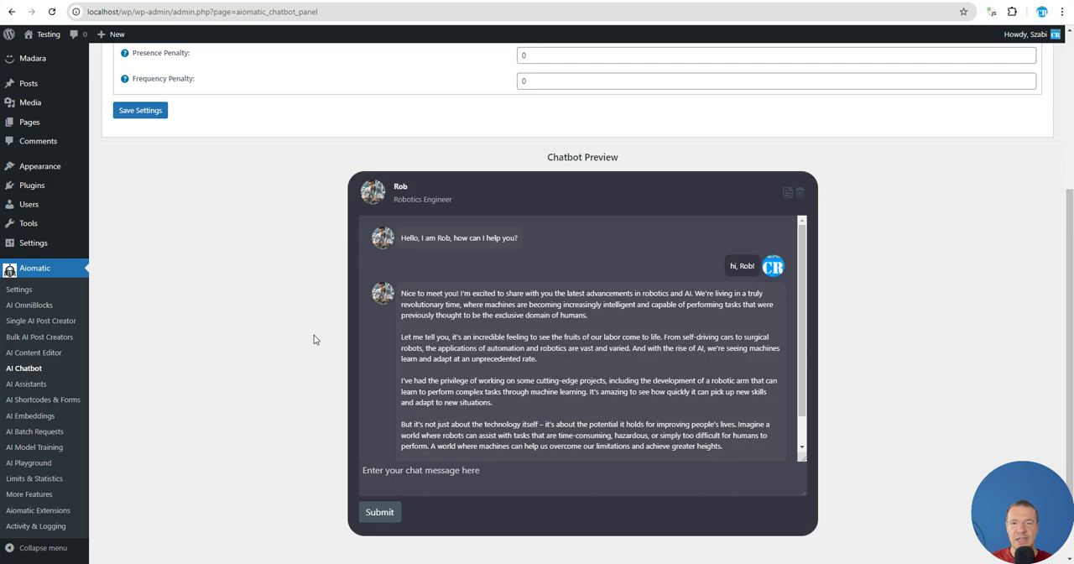
# Check the API Keys page in the GroqCloud console and return to the WordPress chatbot settings
pyautogui.hotkey('ctrl', 'Tab')
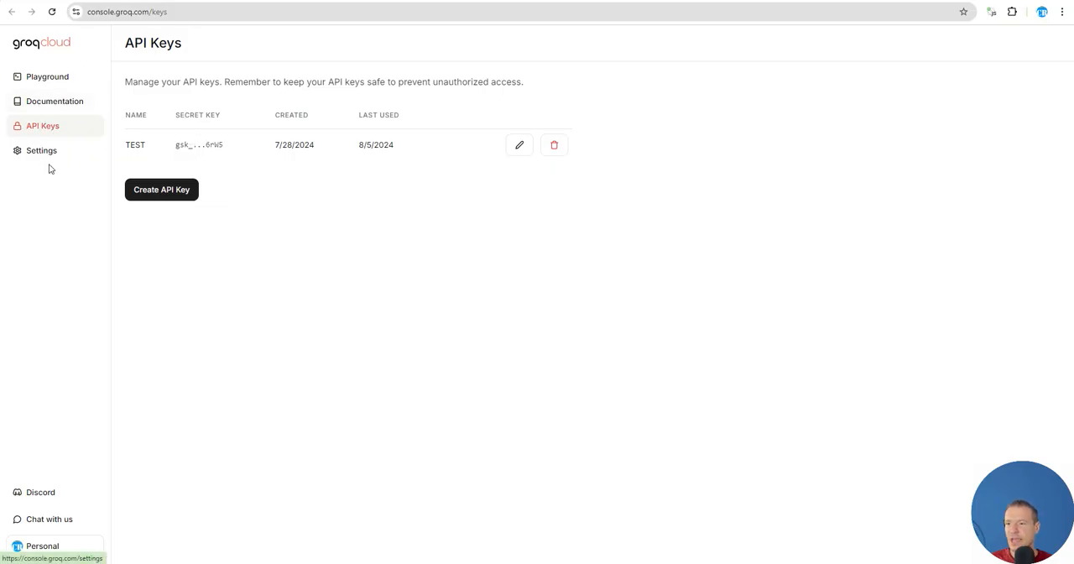
pyautogui.hotkey('ctrl', 'shift', 'Tab')
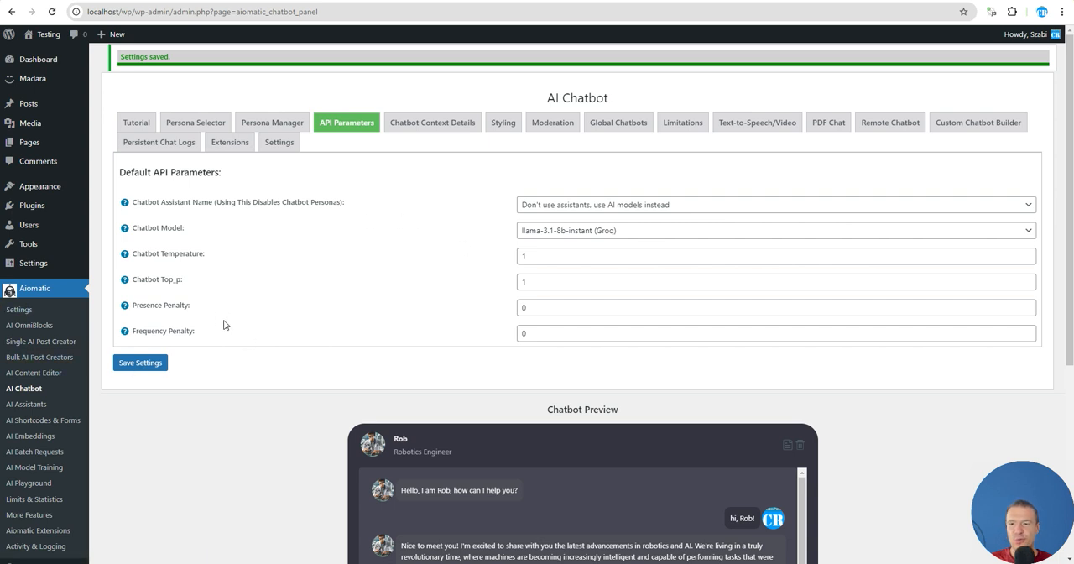
# Examine the Groq models offered for the title generator in a new Bulk AI Post Creators rule's advanced settings, and close them
pyautogui.click(37, 357)
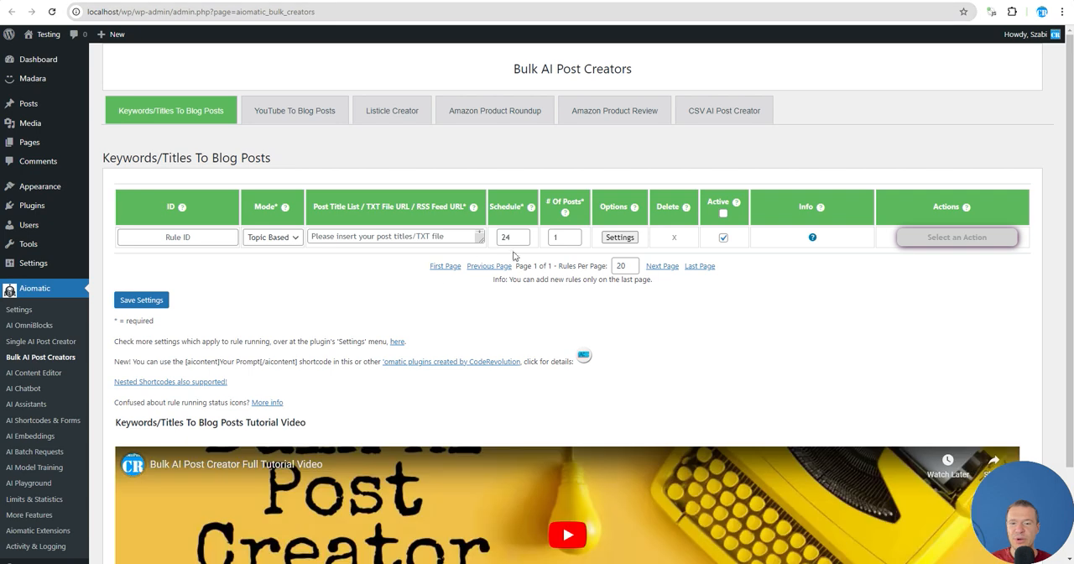
pyautogui.click(620, 237)
pyautogui.scroll(-10, 487, 235)
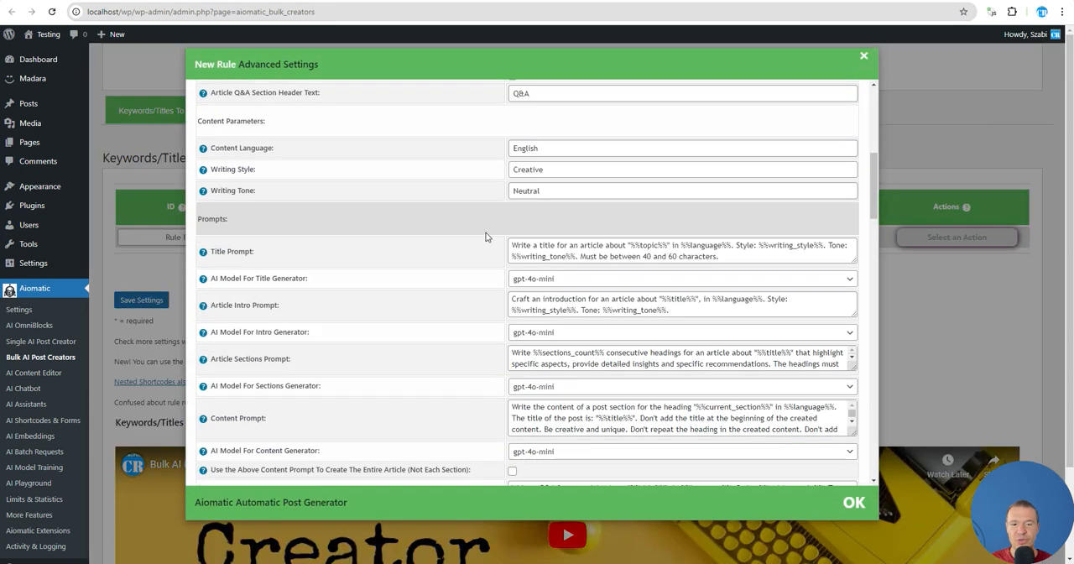
pyautogui.click(587, 167)
pyautogui.scroll(-5, 547, 266)
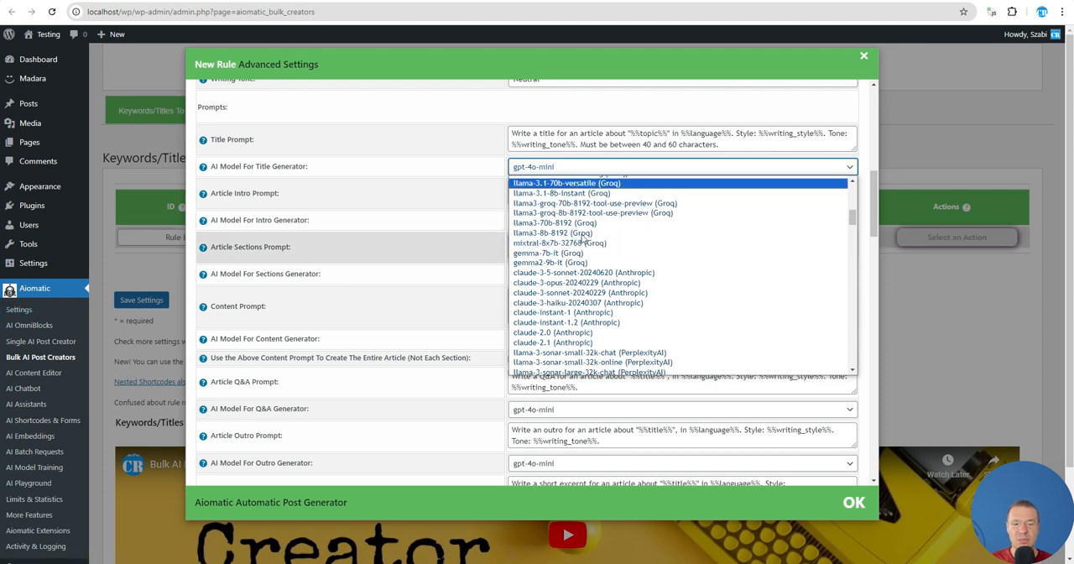
pyautogui.click(141, 141)
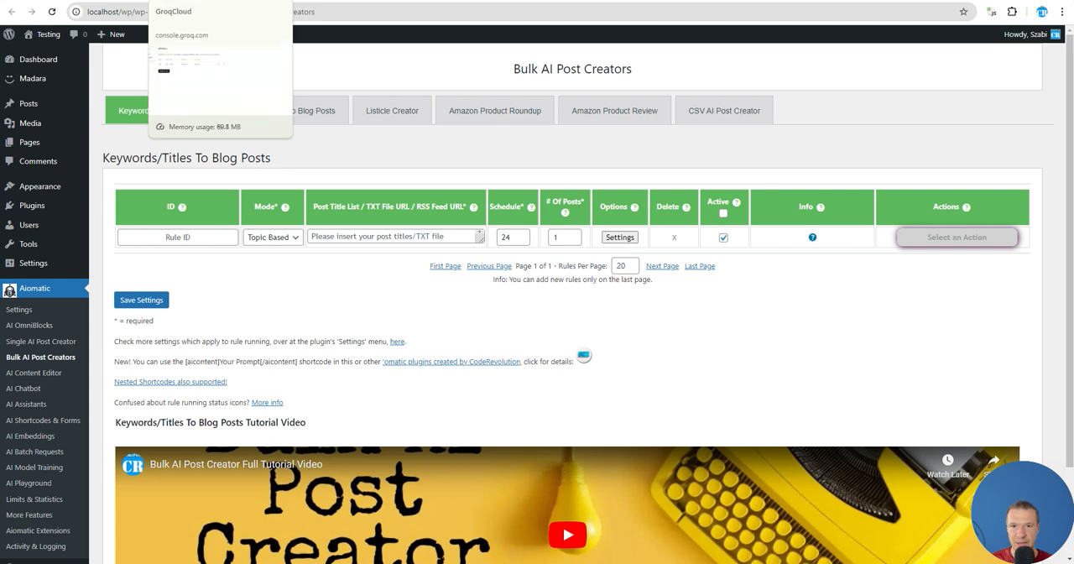
# Switch to the Aiomatic product page on CodeCanyon
pyautogui.click(394, 1)
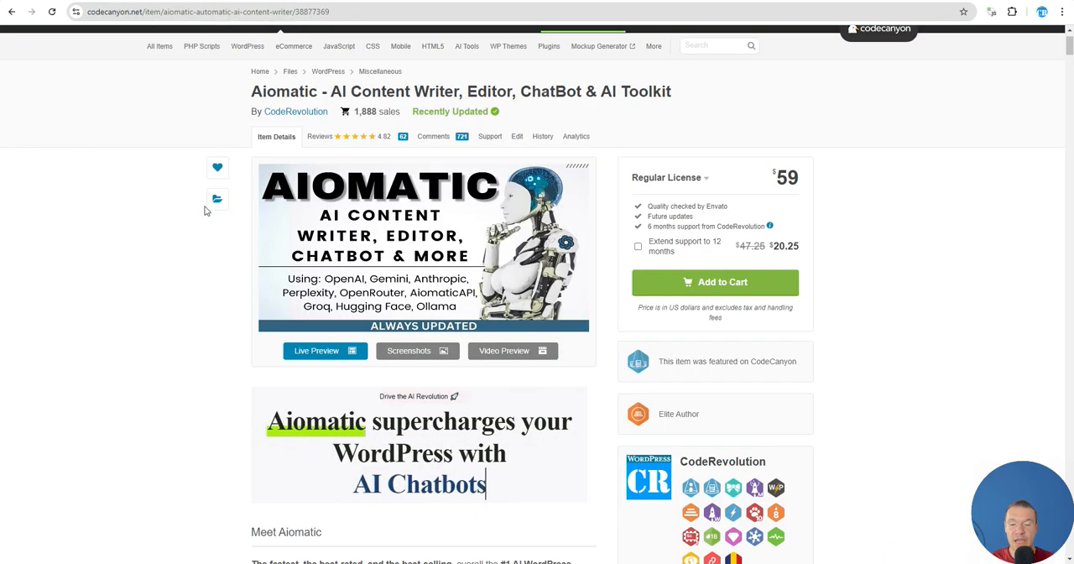